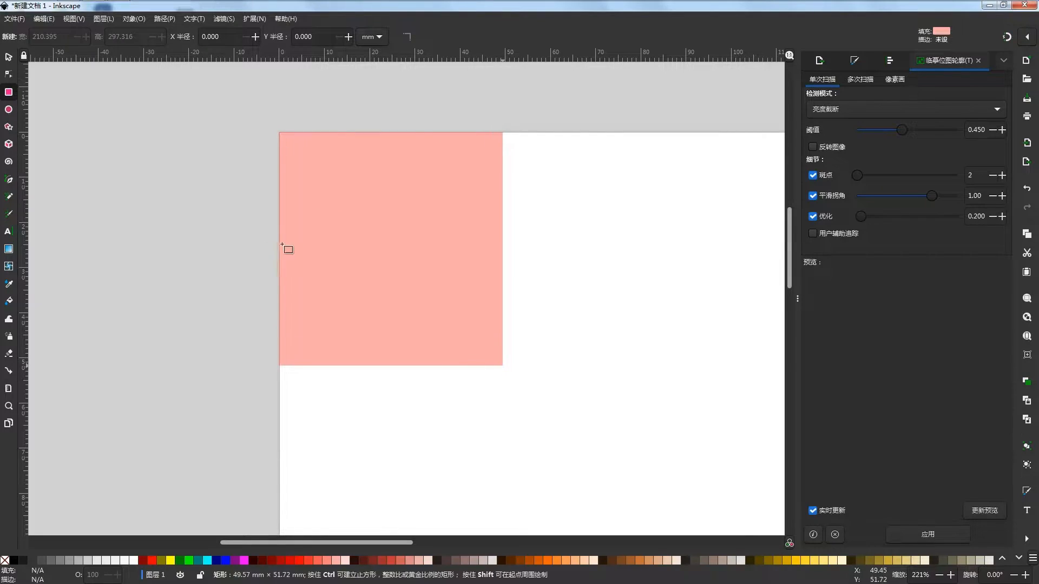
- Draw a background rectangle of about 210 × 200 mm that covers the whole page
{"action": "left_click_drag", "start_coordinate": [344, 274], "coordinate": [524, 441]}
{"action": "scroll", "coordinate": [525, 441], "scroll_direction": "up", "scroll_amount": 8}
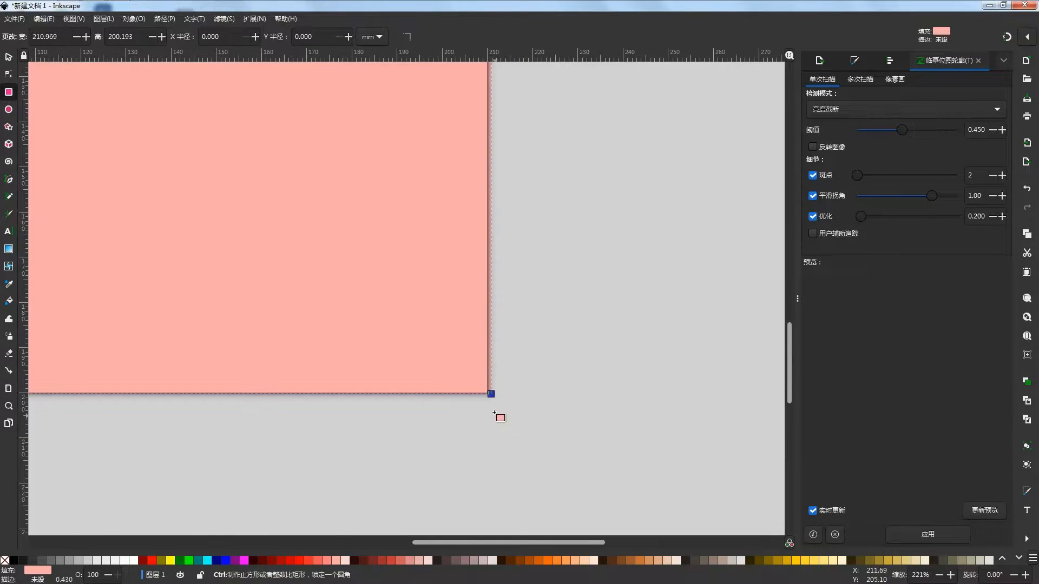
{"action": "left_click_drag", "start_coordinate": [469, 336], "coordinate": [456, 335]}
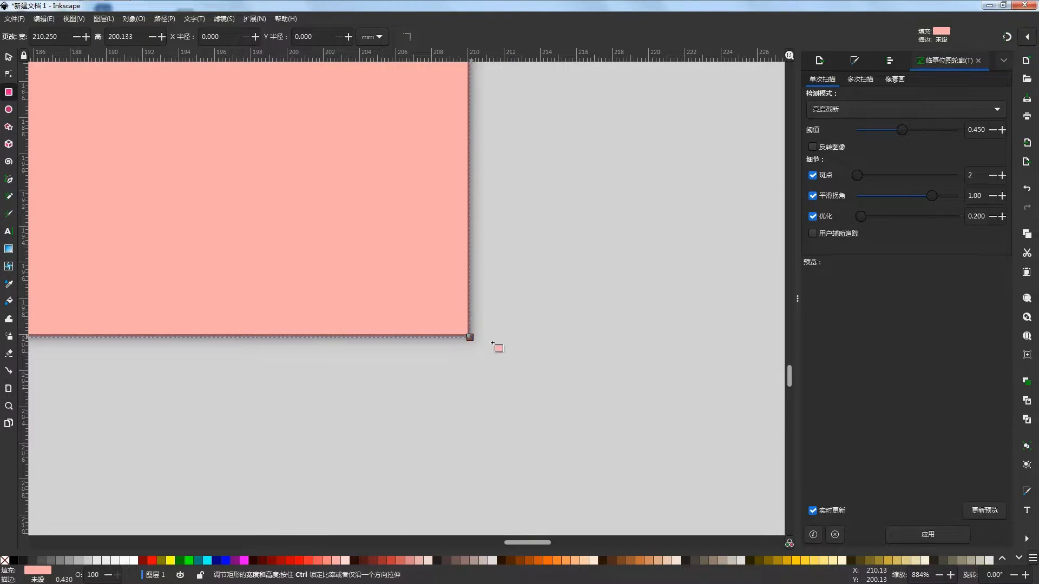
{"action": "scroll", "coordinate": [541, 360], "scroll_direction": "down", "scroll_amount": 12}
- Recolour the background rectangle to a very light pink and deselect it
{"action": "left_click", "coordinate": [10, 57]}
{"action": "scroll", "coordinate": [563, 366], "scroll_direction": "up", "scroll_amount": 4}
{"action": "left_click_drag", "start_coordinate": [501, 260], "coordinate": [464, 325]}
{"action": "left_click", "coordinate": [531, 305]}
{"action": "left_click", "coordinate": [470, 335]}
{"action": "left_click", "coordinate": [345, 561]}
{"action": "left_click_drag", "start_coordinate": [428, 439], "coordinate": [467, 439]}
{"action": "left_click", "coordinate": [489, 452]}
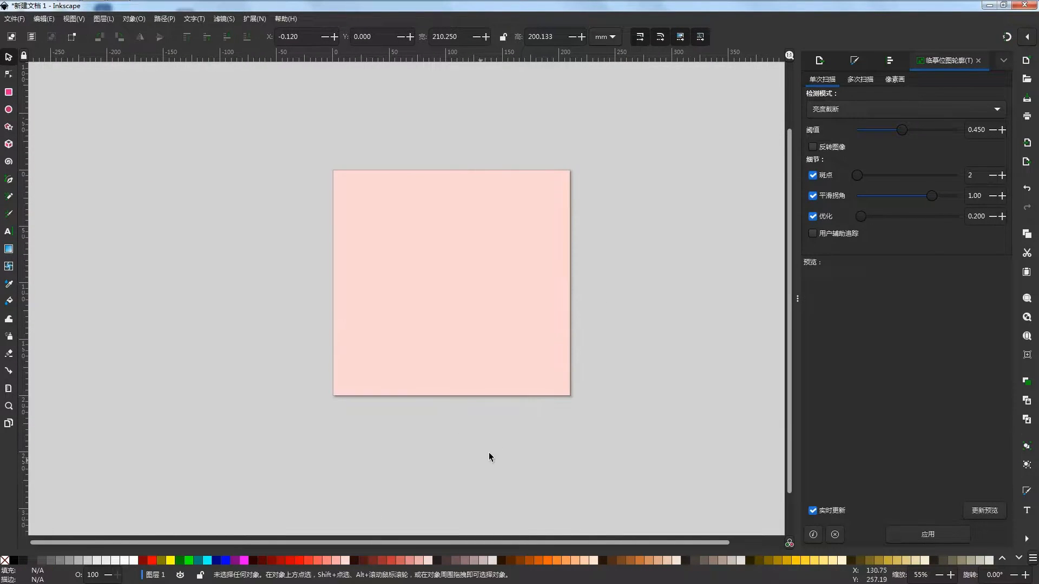
{"action": "scroll", "coordinate": [479, 360], "scroll_direction": "up", "scroll_amount": 1}
{"action": "left_click_drag", "start_coordinate": [478, 359], "coordinate": [464, 394]}
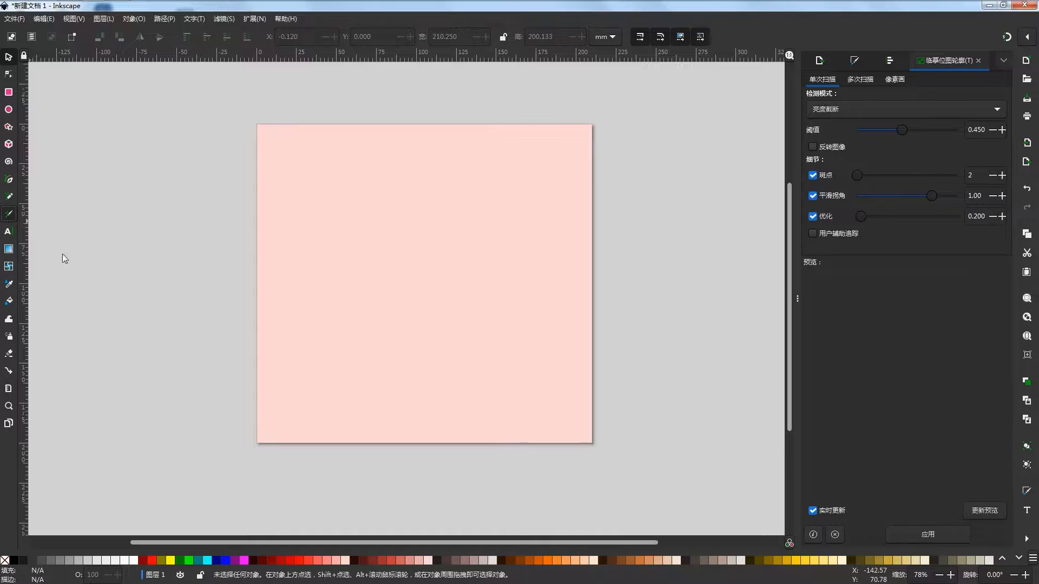
- Set the Calligraphy pen's colour to orange, try a diagonal test stroke across the page and undo it
{"action": "left_click", "coordinate": [550, 560]}
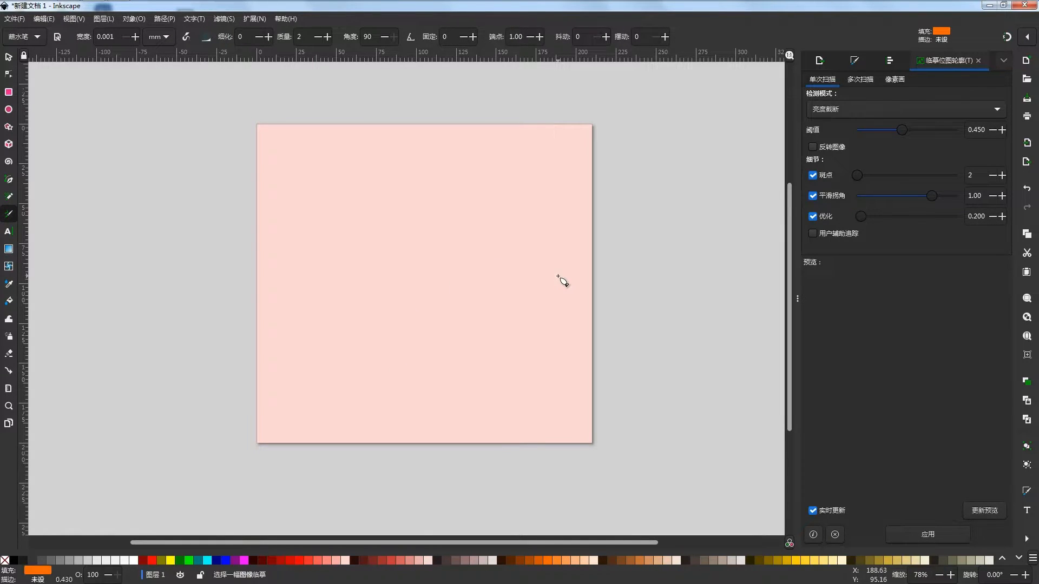
{"action": "key", "text": "ctrl+z"}
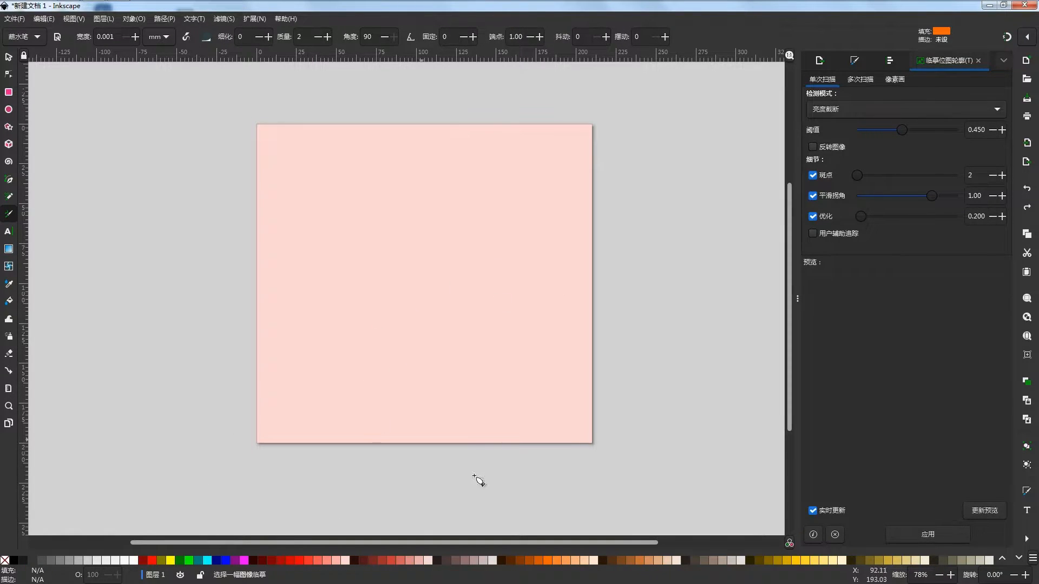
{"action": "left_click", "coordinate": [550, 559]}
{"action": "left_click_drag", "start_coordinate": [389, 346], "coordinate": [576, 229]}
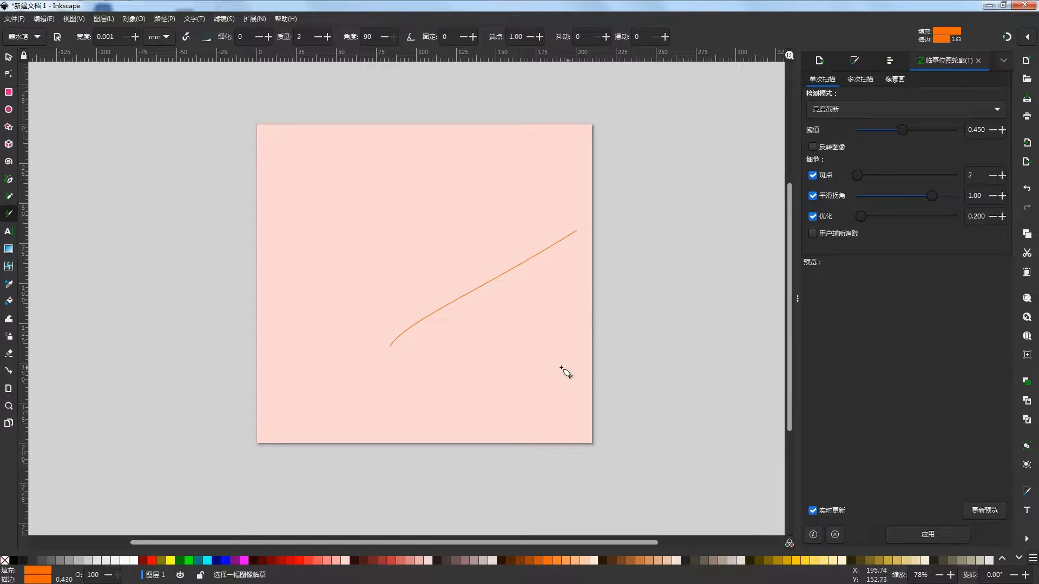
{"action": "key", "text": "ctrl+z"}
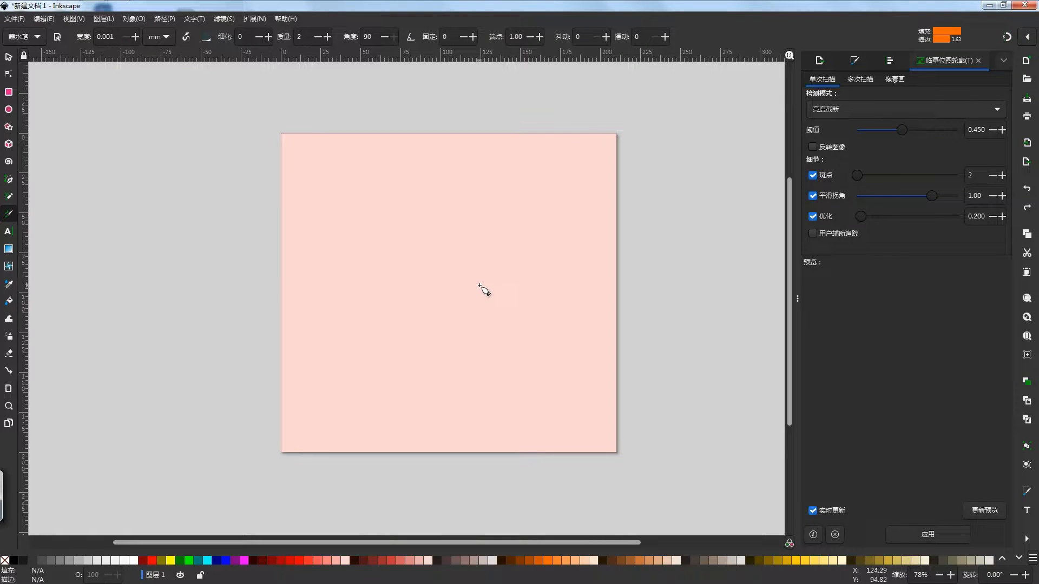
- Sketch the left ear cup of the headphones with orange calligraphy strokes right of the page's centre
{"action": "mouse_move", "coordinate": [472, 312]}
{"action": "left_mouse_down"}
{"action": "mouse_move", "coordinate": [482, 283]}
{"action": "mouse_move", "coordinate": [475, 313]}
{"action": "mouse_move", "coordinate": [478, 282]}
{"action": "mouse_move", "coordinate": [502, 297]}
{"action": "mouse_move", "coordinate": [487, 316]}
{"action": "mouse_move", "coordinate": [499, 294]}
{"action": "mouse_move", "coordinate": [477, 293]}
{"action": "left_mouse_up"}
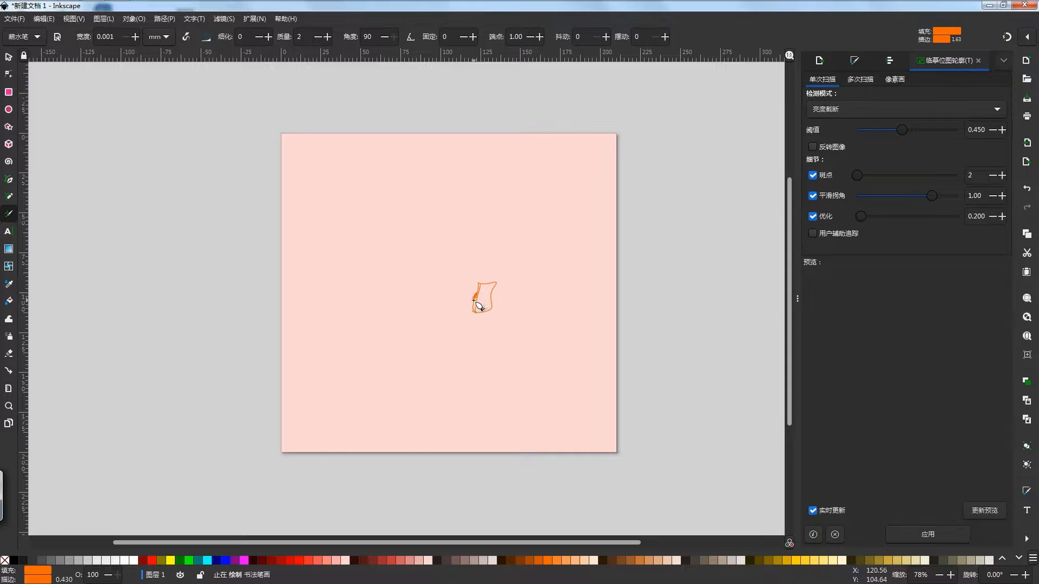
{"action": "mouse_move", "coordinate": [472, 293]}
{"action": "left_mouse_down"}
{"action": "mouse_move", "coordinate": [488, 270]}
{"action": "mouse_move", "coordinate": [471, 309]}
{"action": "left_mouse_up"}
{"action": "mouse_move", "coordinate": [486, 270]}
{"action": "left_mouse_down"}
{"action": "mouse_move", "coordinate": [471, 303]}
{"action": "mouse_move", "coordinate": [485, 267]}
{"action": "left_mouse_up"}
{"action": "left_click", "coordinate": [487, 269]}
{"action": "left_click_drag", "start_coordinate": [577, 266], "coordinate": [581, 281]}
{"action": "key", "text": "ctrl+z"}
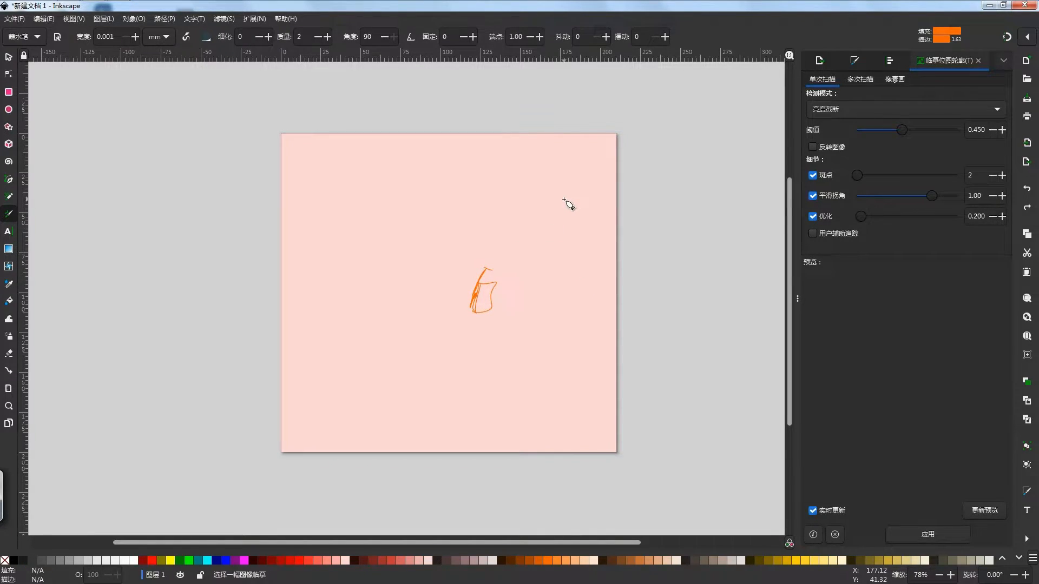
{"action": "left_click_drag", "start_coordinate": [485, 269], "coordinate": [513, 251]}
{"action": "left_click_drag", "start_coordinate": [568, 290], "coordinate": [568, 290]}
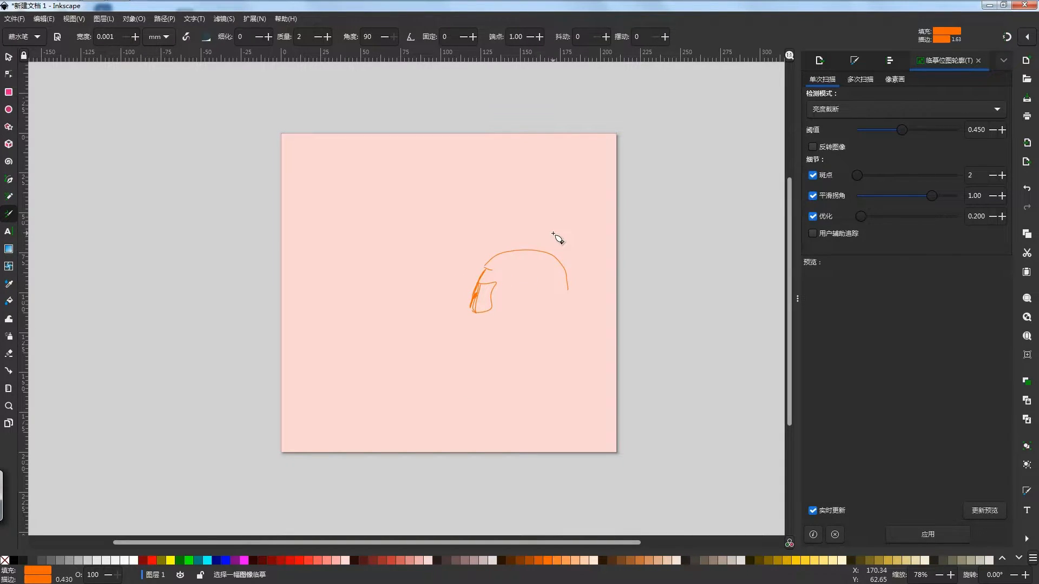
{"action": "key", "text": "ctrl+z"}
- Select all strokes of the left ear cup and group them, leaving the background rectangle in place
{"action": "left_click", "coordinate": [8, 57]}
{"action": "left_click_drag", "start_coordinate": [558, 242], "coordinate": [417, 376]}
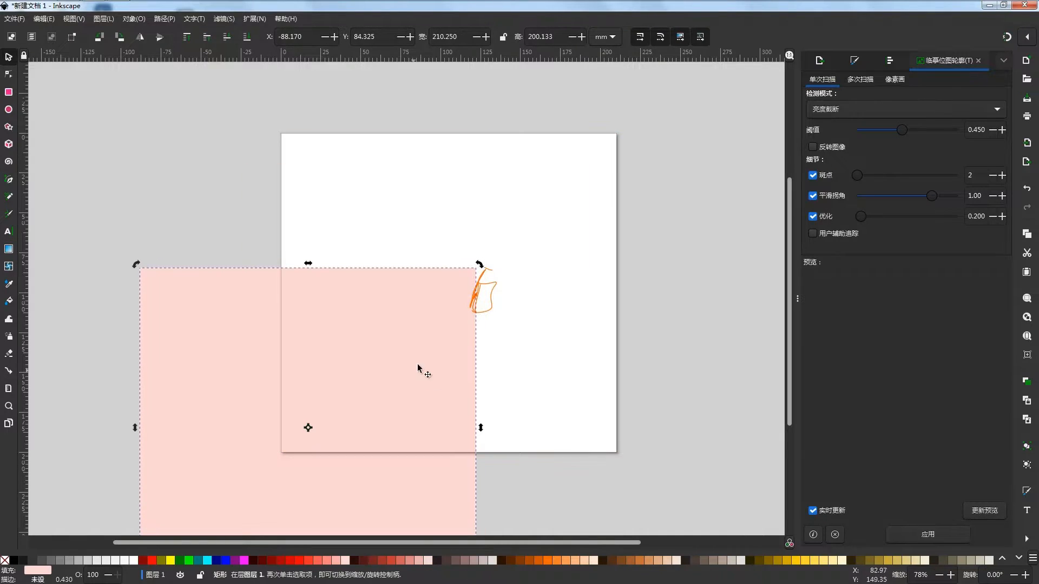
{"action": "key", "text": "ctrl+z"}
{"action": "left_click_drag", "start_coordinate": [676, 223], "coordinate": [418, 358]}
{"action": "left_click", "coordinate": [134, 19]}
{"action": "left_click", "coordinate": [139, 111]}
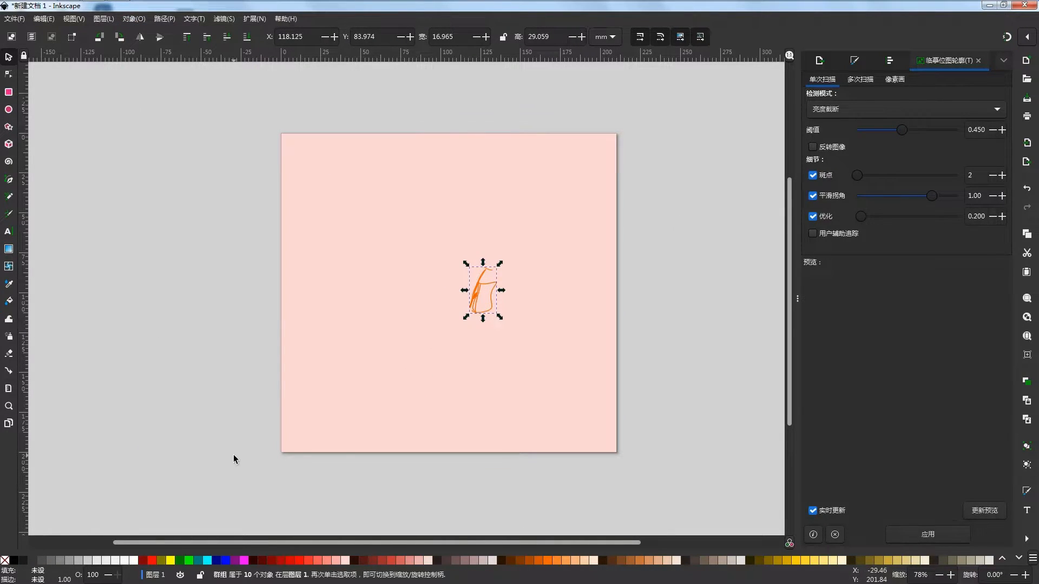
- Place a horizontally mirrored copy of the ear cup opposite the original as the right ear cup
{"action": "left_click", "coordinate": [141, 38]}
{"action": "mouse_move", "coordinate": [496, 296]}
{"action": "left_mouse_down"}
{"action": "mouse_move", "coordinate": [591, 302]}
{"action": "mouse_move", "coordinate": [589, 275]}
{"action": "left_mouse_up"}
{"action": "left_click", "coordinate": [586, 302]}
{"action": "left_click_drag", "start_coordinate": [568, 303], "coordinate": [560, 301]}
- Rotate the left ear cup slightly counterclockwise so that it stands more upright
{"action": "left_click", "coordinate": [484, 297]}
{"action": "key", "text": "Escape"}
{"action": "left_click", "coordinate": [479, 283]}
{"action": "left_click", "coordinate": [480, 283]}
{"action": "left_click_drag", "start_coordinate": [501, 266], "coordinate": [494, 260]}
- Rotate the right ear cup slightly clockwise so that it stands more upright
{"action": "left_click", "coordinate": [567, 303]}
{"action": "left_click", "coordinate": [567, 303]}
{"action": "left_click_drag", "start_coordinate": [573, 267], "coordinate": [579, 271]}
{"action": "left_click", "coordinate": [679, 294]}
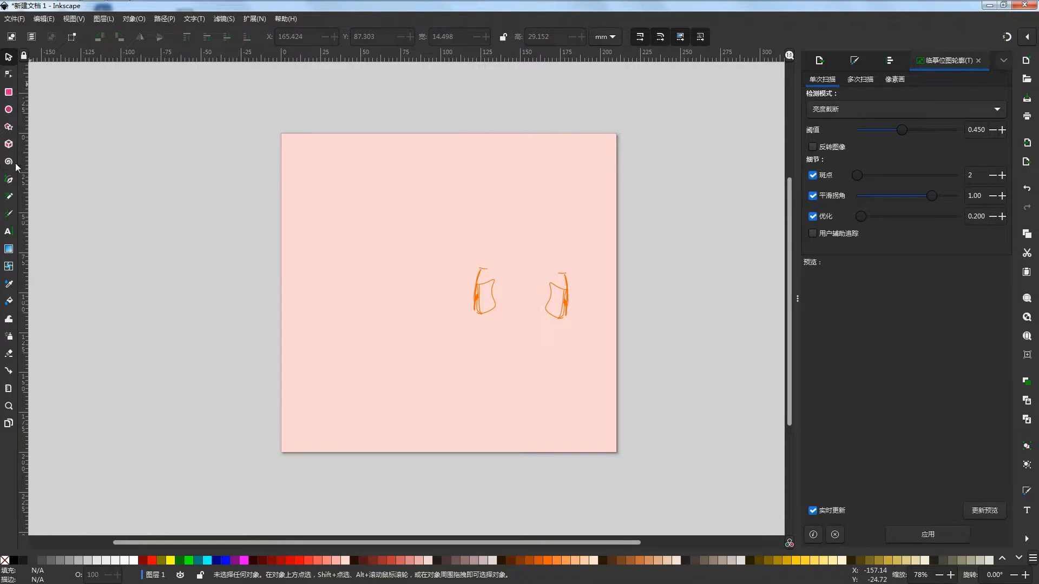
- Draw a closed, curved headband spanning the tops of both ear cups with the Pen tool and remove its fill
{"action": "left_click", "coordinate": [9, 181]}
{"action": "left_click", "coordinate": [480, 268]}
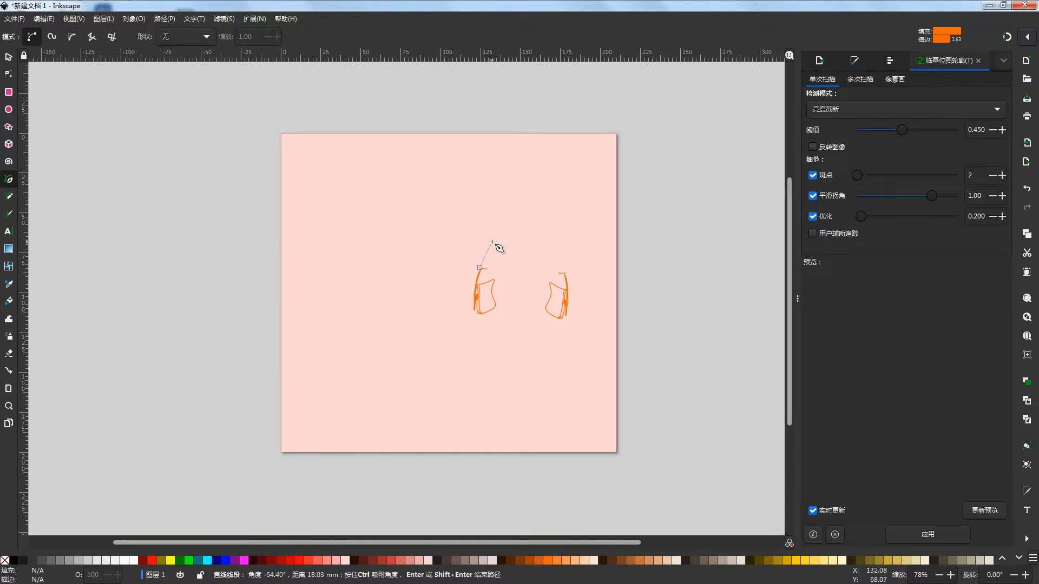
{"action": "left_click_drag", "start_coordinate": [501, 244], "coordinate": [565, 266]}
{"action": "left_click", "coordinate": [567, 272]}
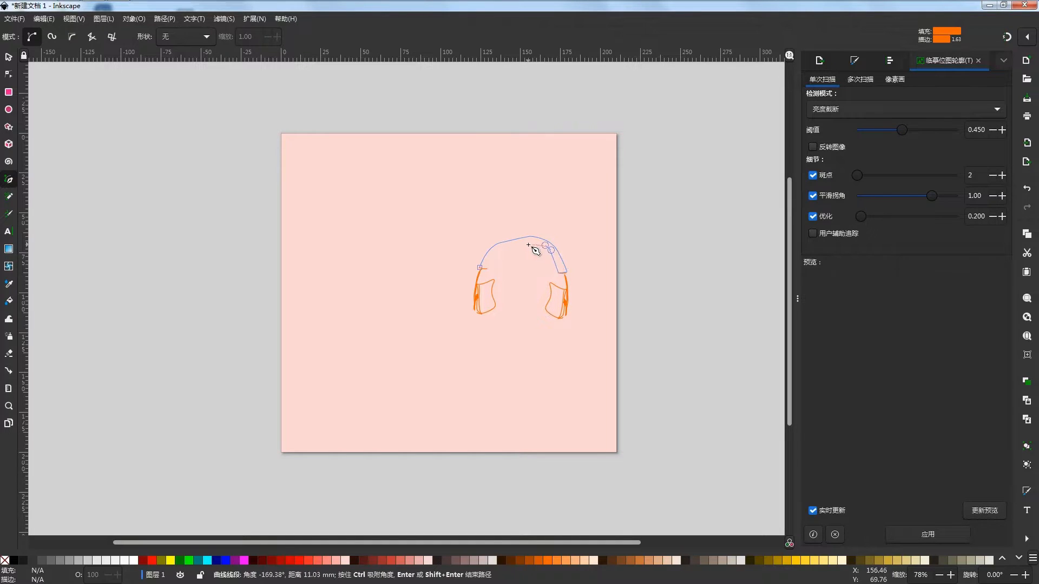
{"action": "left_click_drag", "start_coordinate": [527, 243], "coordinate": [485, 260]}
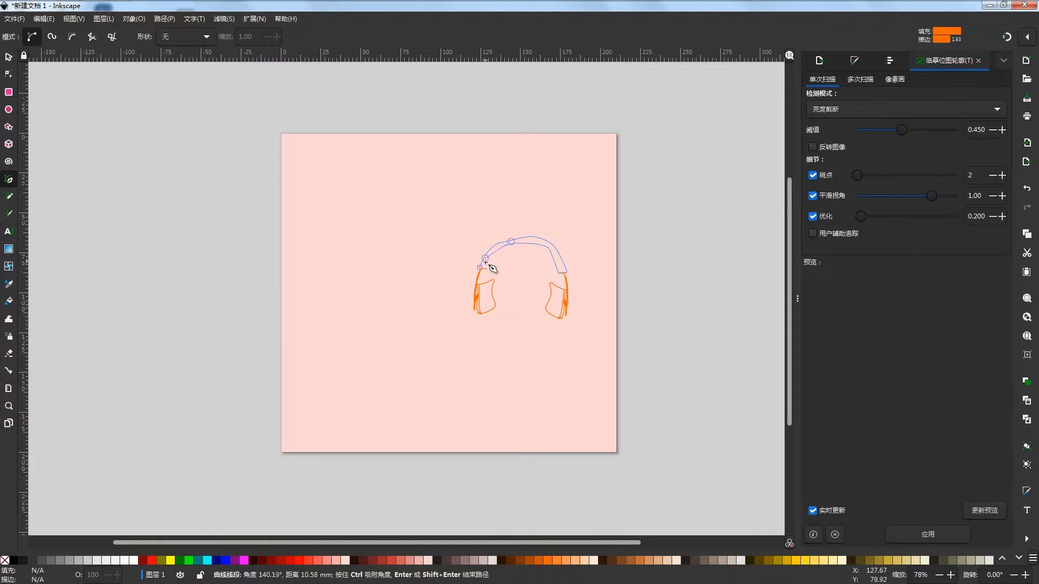
{"action": "left_click", "coordinate": [480, 267]}
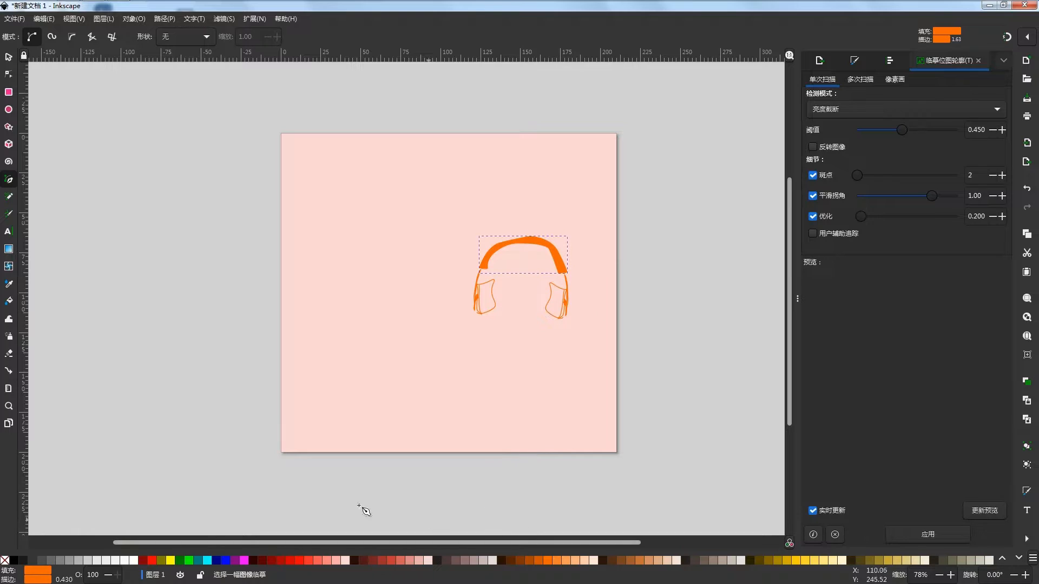
{"action": "left_click", "coordinate": [5, 560]}
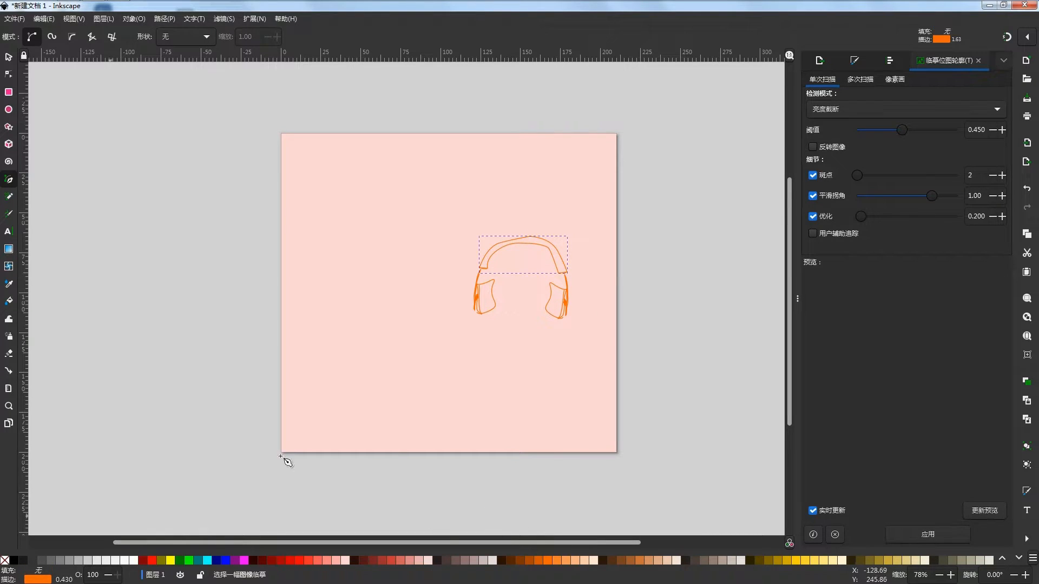
- Smooth the headband's upper nodes and raise the inner curve's top node a little
{"action": "left_click", "coordinate": [8, 74]}
{"action": "left_click", "coordinate": [529, 237], "text": "ctrl"}
{"action": "left_click", "coordinate": [500, 244], "text": "ctrl"}
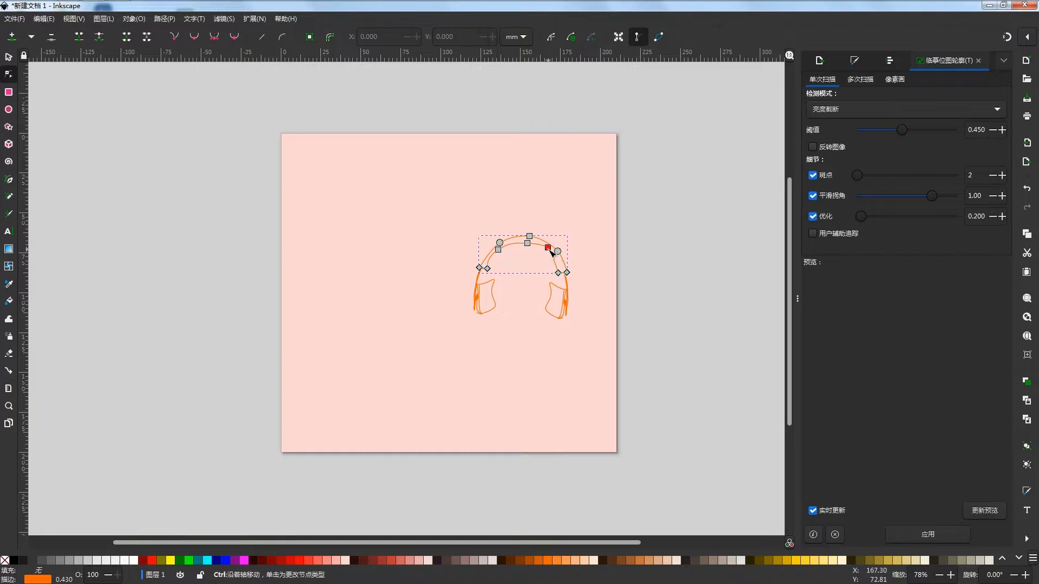
{"action": "scroll", "coordinate": [572, 260], "scroll_direction": "up", "scroll_amount": 2, "text": "ctrl"}
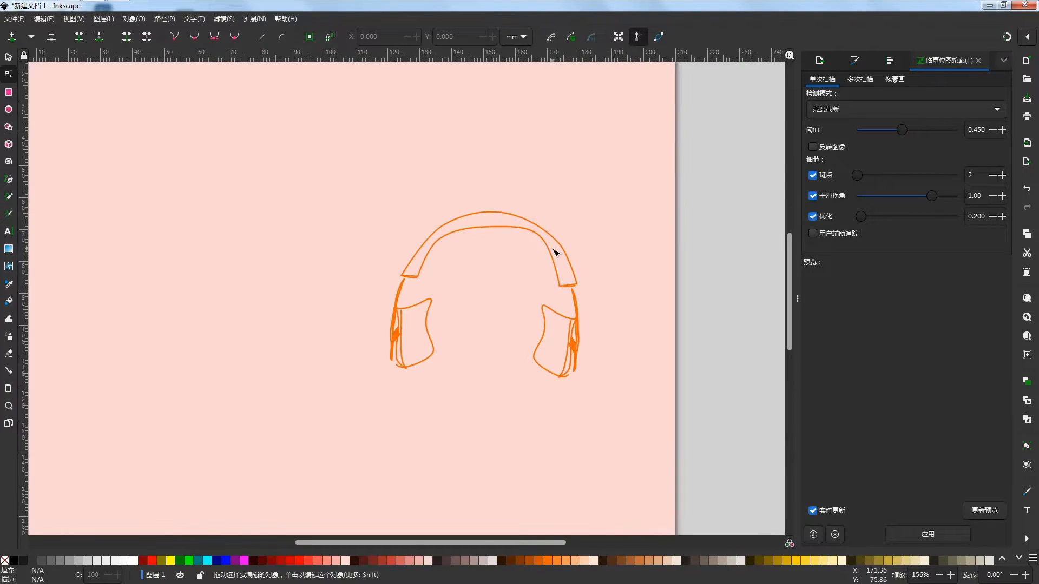
{"action": "left_click_drag", "start_coordinate": [498, 226], "coordinate": [500, 223]}
{"action": "left_click_drag", "start_coordinate": [559, 285], "coordinate": [566, 284]}
{"action": "key", "text": "ctrl+z"}
- Adjust the headband's inner right and inner left nodes to even out the band's width
{"action": "left_click", "coordinate": [657, 256]}
{"action": "left_click", "coordinate": [658, 255]}
{"action": "left_click", "coordinate": [542, 237]}
{"action": "left_click_drag", "start_coordinate": [539, 239], "coordinate": [538, 243]}
{"action": "left_click_drag", "start_coordinate": [439, 239], "coordinate": [455, 244]}
{"action": "left_click", "coordinate": [645, 288]}
{"action": "left_click", "coordinate": [646, 288]}
{"action": "scroll", "coordinate": [515, 280], "scroll_direction": "down", "scroll_amount": 2}
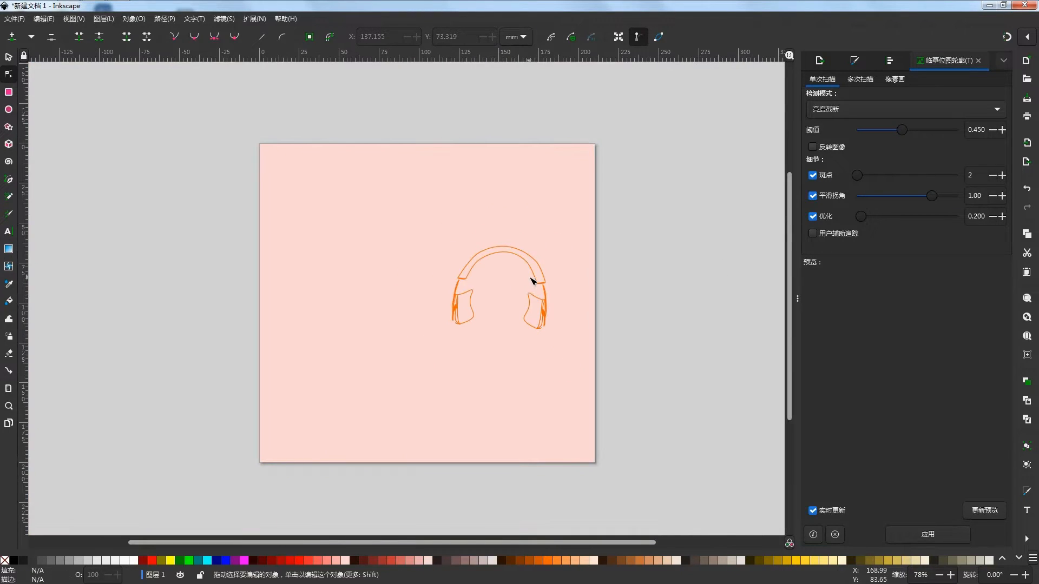
- Reposition the headband's outer right and outer left nodes to round off the outer contour
{"action": "scroll", "coordinate": [527, 282], "scroll_direction": "up", "scroll_amount": 3}
{"action": "left_click", "coordinate": [545, 246]}
{"action": "left_click", "coordinate": [548, 245]}
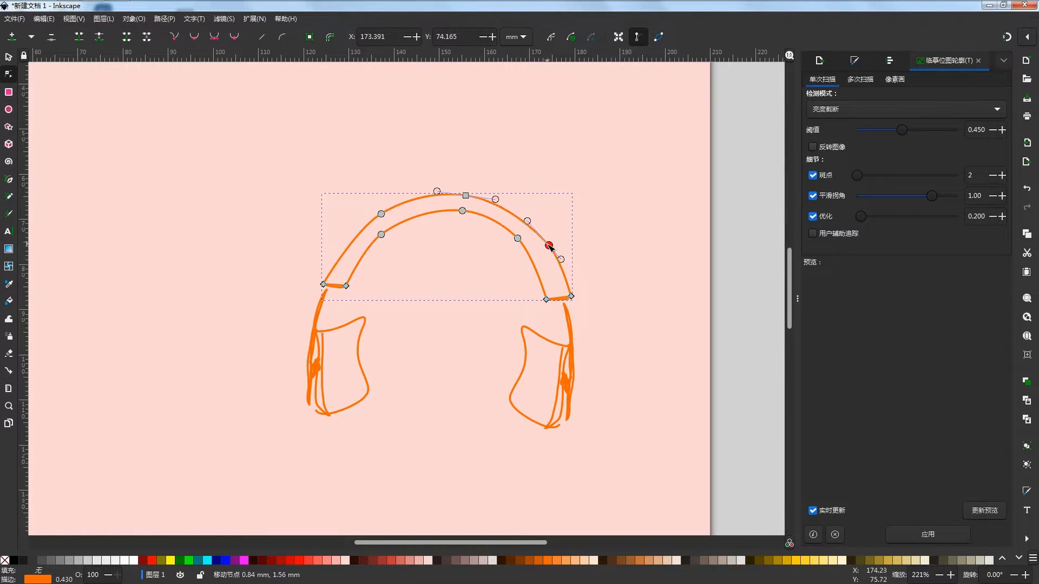
{"action": "scroll", "coordinate": [538, 244], "scroll_direction": "left", "scroll_amount": 3}
{"action": "left_click_drag", "start_coordinate": [459, 218], "coordinate": [452, 223]}
{"action": "left_click", "coordinate": [490, 259]}
{"action": "left_click", "coordinate": [631, 258]}
{"action": "left_click", "coordinate": [626, 248], "text": "ctrl"}
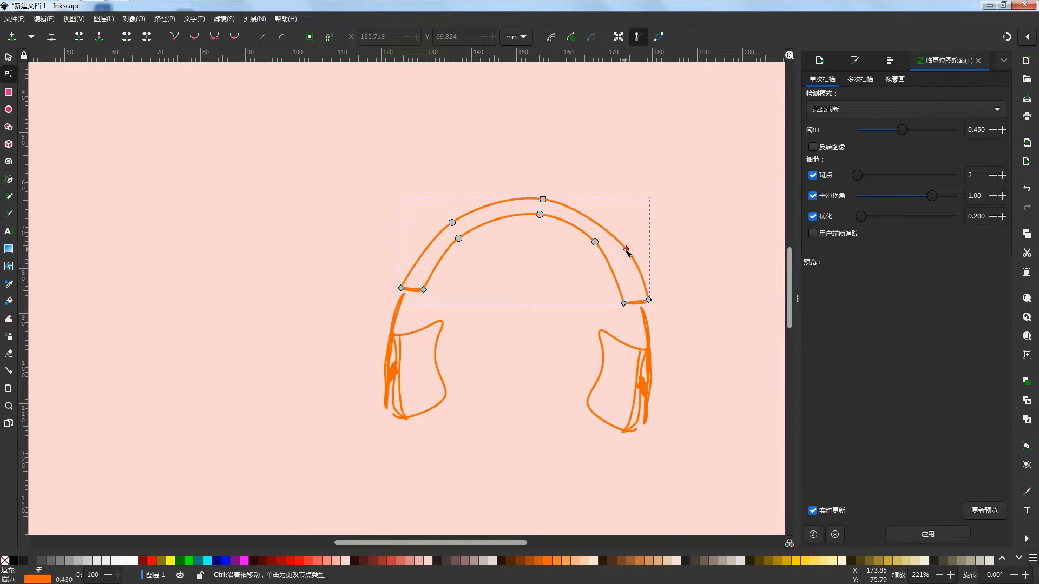
{"action": "left_click", "coordinate": [611, 260]}
{"action": "key", "text": "5"}
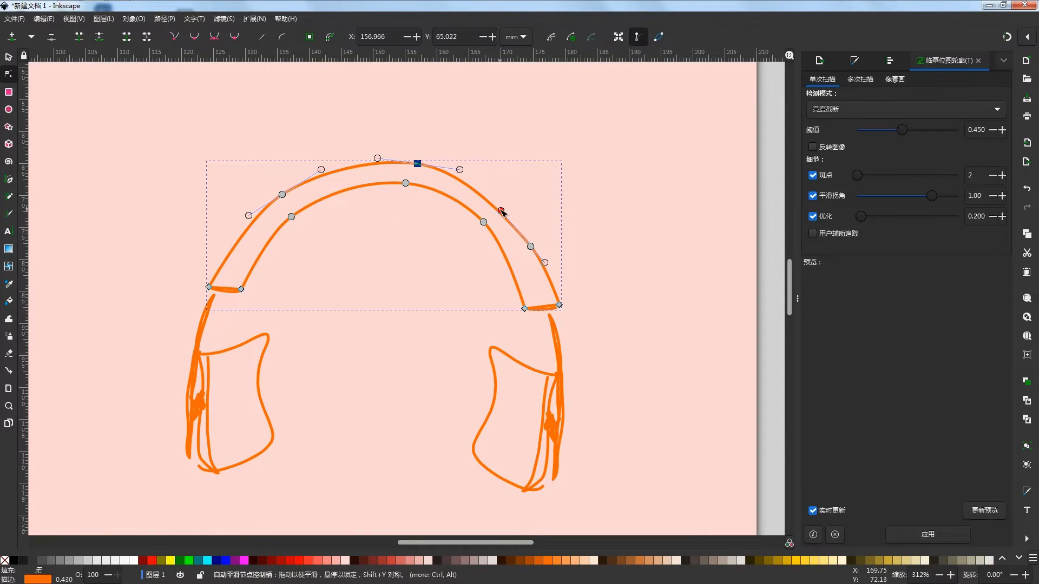
- Shift the headband's outer top node and adjust the lower handle of the outer left node
{"action": "left_click_drag", "start_coordinate": [500, 209], "coordinate": [505, 209]}
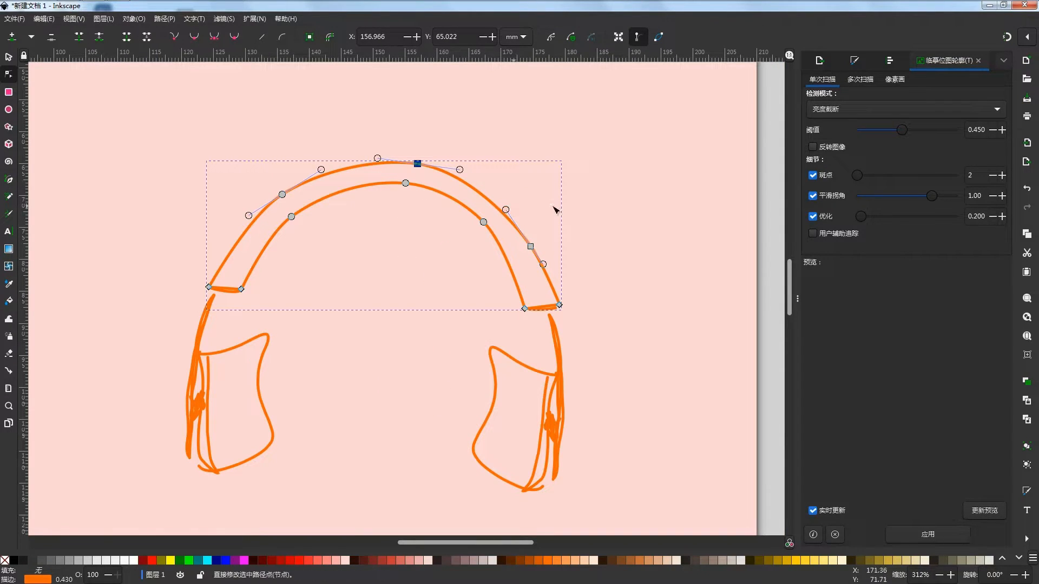
{"action": "left_click", "coordinate": [466, 235]}
{"action": "scroll", "coordinate": [458, 232], "scroll_direction": "down", "scroll_amount": 3}
{"action": "scroll", "coordinate": [389, 224], "scroll_direction": "up", "scroll_amount": 3}
{"action": "left_click", "coordinate": [377, 210]}
{"action": "left_click", "coordinate": [377, 208]}
{"action": "left_click_drag", "start_coordinate": [344, 234], "coordinate": [345, 232]}
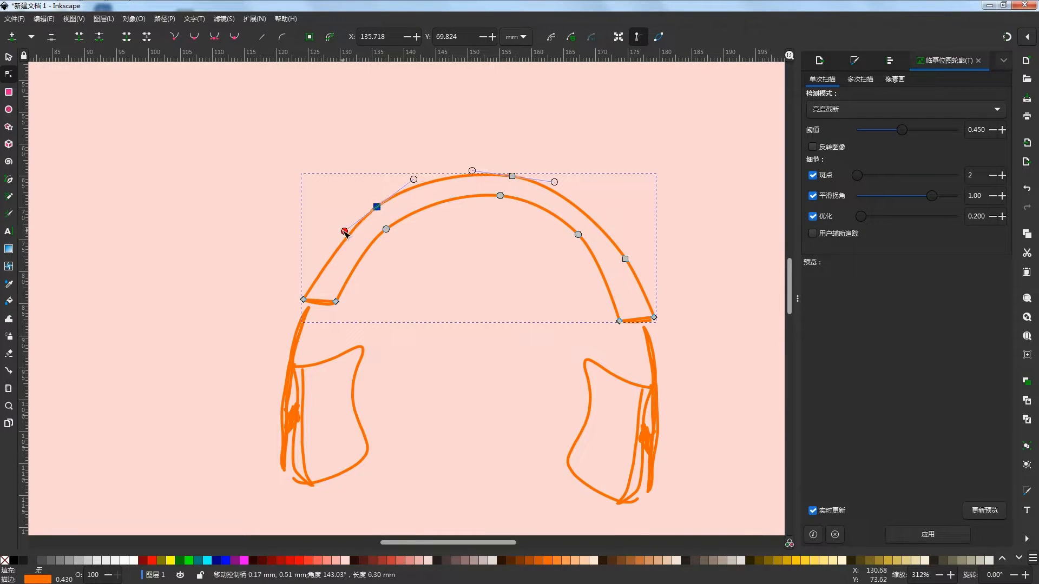
- Refine the headband's outer arc by moving its top node slightly up and reshaping the curve at the outer right node
{"action": "left_click_drag", "start_coordinate": [500, 195], "coordinate": [510, 177]}
{"action": "left_click", "coordinate": [557, 261]}
{"action": "left_click_drag", "start_coordinate": [557, 261], "coordinate": [454, 272]}
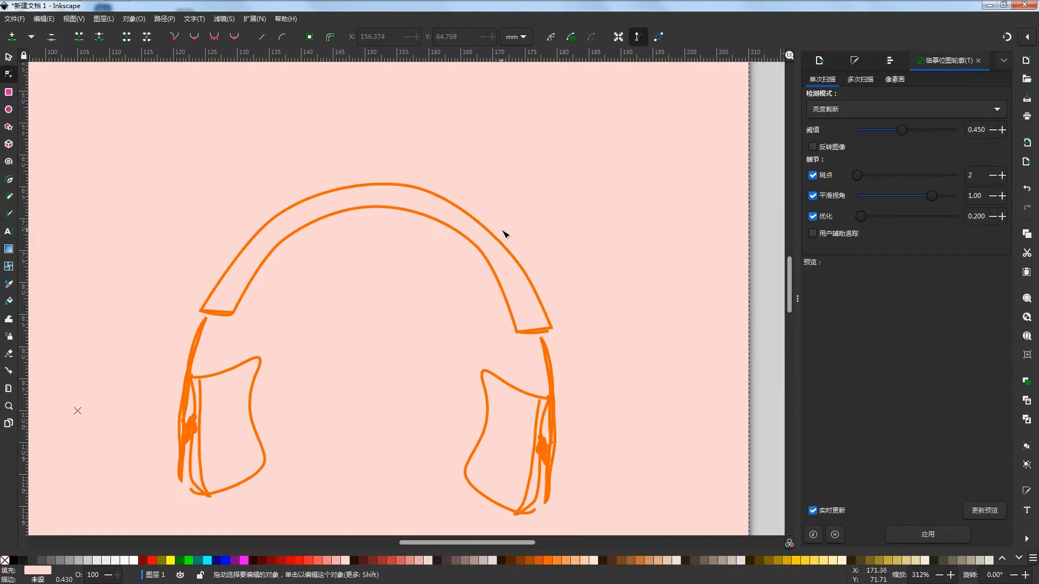
{"action": "left_click", "coordinate": [510, 251]}
{"action": "left_click", "coordinate": [523, 270]}
{"action": "mouse_move", "coordinate": [499, 236]}
{"action": "left_mouse_down"}
{"action": "mouse_move", "coordinate": [514, 242]}
{"action": "mouse_move", "coordinate": [493, 226]}
{"action": "left_mouse_up"}
{"action": "left_click", "coordinate": [580, 264]}
{"action": "scroll", "coordinate": [474, 261], "scroll_direction": "down", "scroll_amount": 4}
- Rotate and shift the left ear cup so that it fits under the left end of the headband
{"action": "left_click_drag", "start_coordinate": [589, 245], "coordinate": [683, 267]}
{"action": "key", "text": "s"}
{"action": "left_click", "coordinate": [489, 308]}
{"action": "left_click", "coordinate": [481, 307]}
{"action": "left_click_drag", "start_coordinate": [501, 276], "coordinate": [484, 306]}
{"action": "left_click", "coordinate": [672, 310]}
- Rotate and shift the right ear cup so that it fits under the right end of the headband
{"action": "left_click", "coordinate": [598, 313]}
{"action": "left_click", "coordinate": [77, 86]}
{"action": "left_click", "coordinate": [564, 308]}
{"action": "left_click_drag", "start_coordinate": [574, 280], "coordinate": [543, 306]}
{"action": "scroll", "coordinate": [547, 290], "scroll_direction": "down", "scroll_amount": 1}
{"action": "scroll", "coordinate": [557, 297], "scroll_direction": "up", "scroll_amount": 1}
{"action": "left_click", "coordinate": [658, 307]}
{"action": "scroll", "coordinate": [647, 308], "scroll_direction": "down", "scroll_amount": 1}
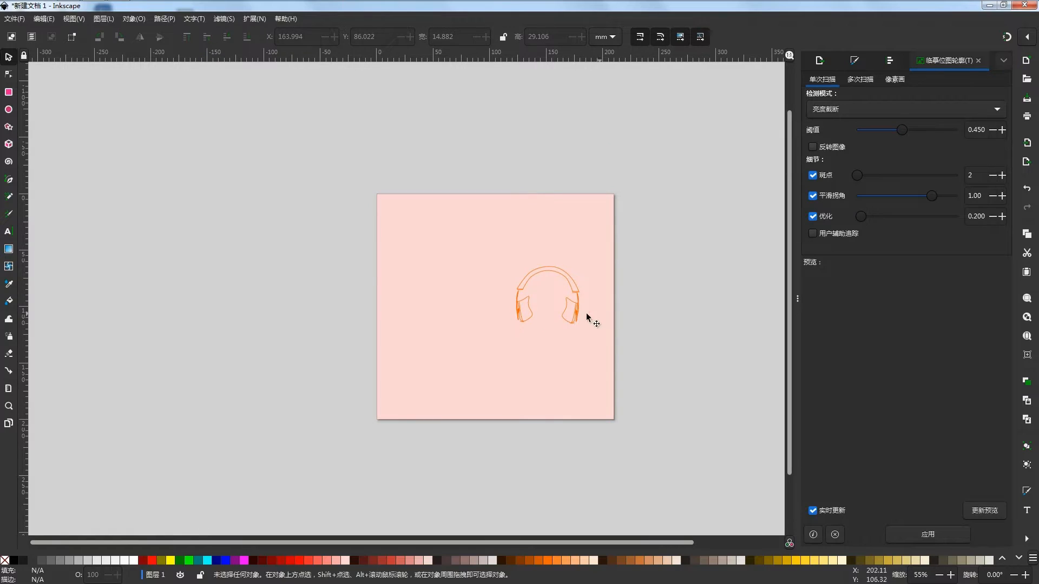
- Nudge the left ear cup slightly to refine its position beneath the headband and deselect it
{"action": "scroll", "coordinate": [548, 307], "scroll_direction": "up", "scroll_amount": 2}
{"action": "left_click", "coordinate": [501, 310]}
{"action": "left_click", "coordinate": [673, 307]}
{"action": "scroll", "coordinate": [502, 312], "scroll_direction": "down", "scroll_amount": 1}
{"action": "scroll", "coordinate": [487, 310], "scroll_direction": "up", "scroll_amount": 2}
{"action": "left_click_drag", "start_coordinate": [483, 305], "coordinate": [484, 307]}
{"action": "scroll", "coordinate": [485, 307], "scroll_direction": "down", "scroll_amount": 2}
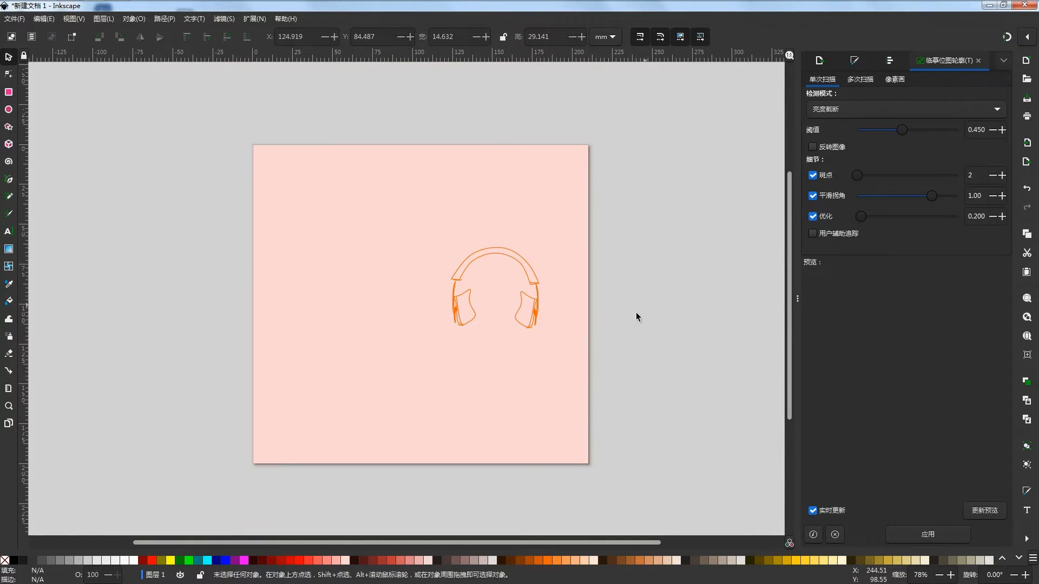
{"action": "left_click", "coordinate": [644, 305]}
- Add short calligraphy strokes along the inner edges of the left and right ear cups
{"action": "scroll", "coordinate": [632, 315], "scroll_direction": "down", "scroll_amount": 2}
{"action": "left_click_drag", "start_coordinate": [632, 315], "coordinate": [642, 345]}
{"action": "scroll", "coordinate": [642, 345], "scroll_direction": "up", "scroll_amount": 1}
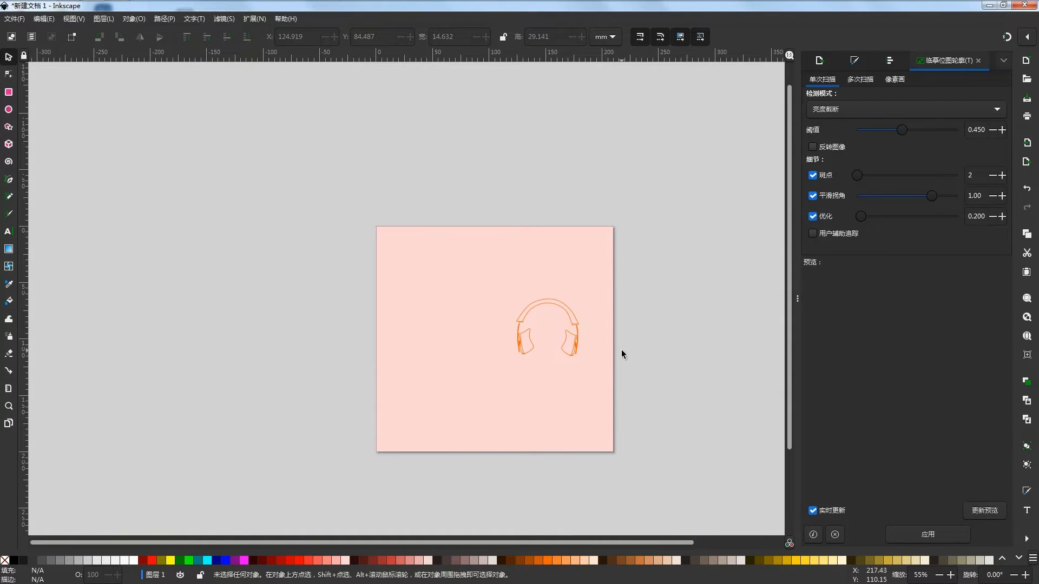
{"action": "scroll", "coordinate": [541, 347], "scroll_direction": "up", "scroll_amount": 2}
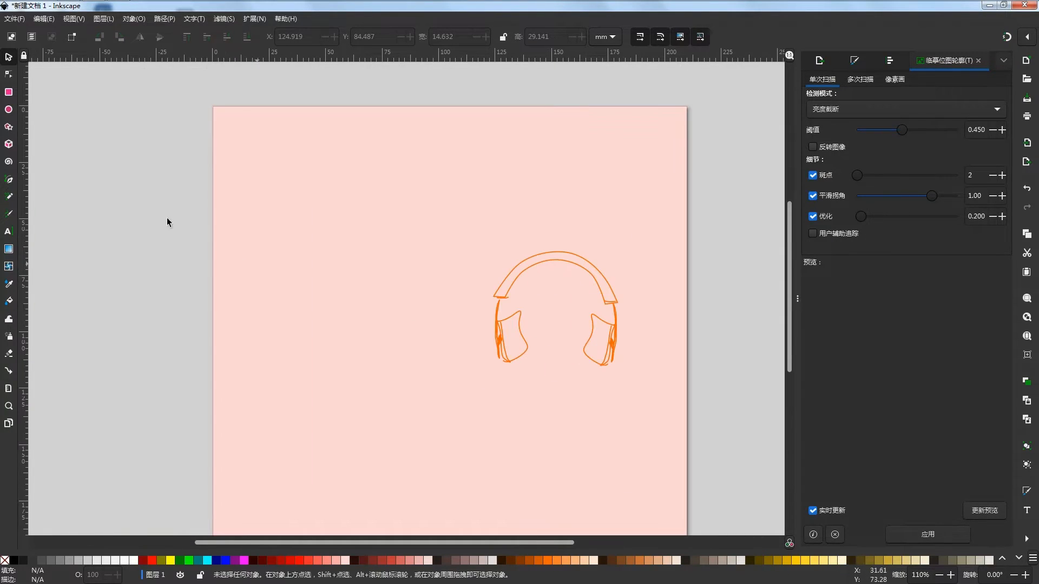
{"action": "left_click", "coordinate": [10, 215]}
{"action": "left_click_drag", "start_coordinate": [520, 316], "coordinate": [520, 330]}
{"action": "left_click_drag", "start_coordinate": [593, 326], "coordinate": [589, 341]}
{"action": "key", "text": "ctrl+z"}
{"action": "left_click_drag", "start_coordinate": [594, 336], "coordinate": [602, 326]}
- Draw a long winding cable from the right ear cup down and across to the lower left of the page
{"action": "scroll", "coordinate": [504, 339], "scroll_direction": "down", "scroll_amount": 4, "text": "ctrl"}
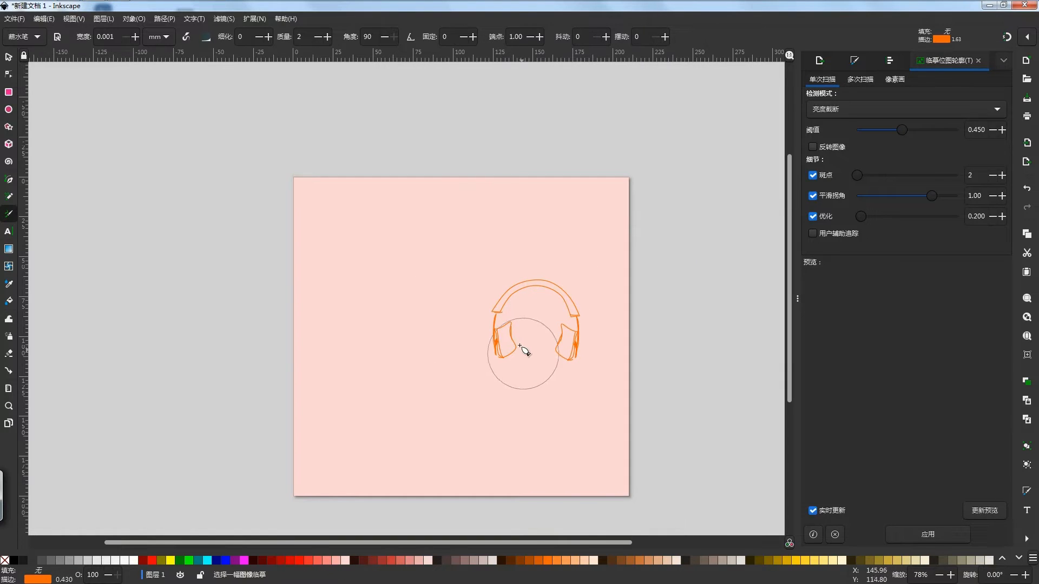
{"action": "left_click_drag", "start_coordinate": [564, 376], "coordinate": [502, 399]}
{"action": "left_click_drag", "start_coordinate": [403, 443], "coordinate": [403, 442]}
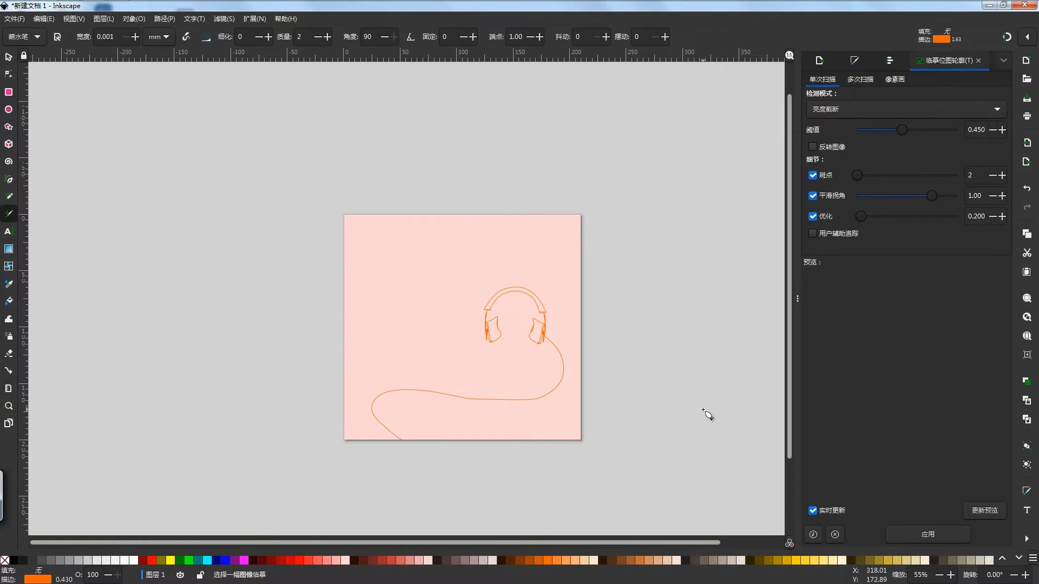
- Select the complete headphones with the cable, rotate them slightly clockwise and deselect them
{"action": "key", "text": "s"}
{"action": "key", "text": "ctrl+a"}
{"action": "left_click", "coordinate": [537, 314]}
{"action": "left_click_drag", "start_coordinate": [568, 284], "coordinate": [577, 292]}
{"action": "left_click", "coordinate": [633, 320]}
{"action": "scroll", "coordinate": [401, 430], "scroll_direction": "up", "scroll_amount": 1}
{"action": "left_click", "coordinate": [387, 431]}
{"action": "left_click_drag", "start_coordinate": [631, 434], "coordinate": [638, 437]}
{"action": "key", "text": "ctrl+z"}
- Select the nodes at the cable's lower end and move them to extend the cable to the page's bottom edge
{"action": "left_click", "coordinate": [9, 75]}
{"action": "left_click_drag", "start_coordinate": [375, 420], "coordinate": [429, 487]}
{"action": "scroll", "coordinate": [394, 440], "scroll_direction": "up", "scroll_amount": 4}
{"action": "scroll", "coordinate": [395, 439], "scroll_direction": "up", "scroll_amount": 2}
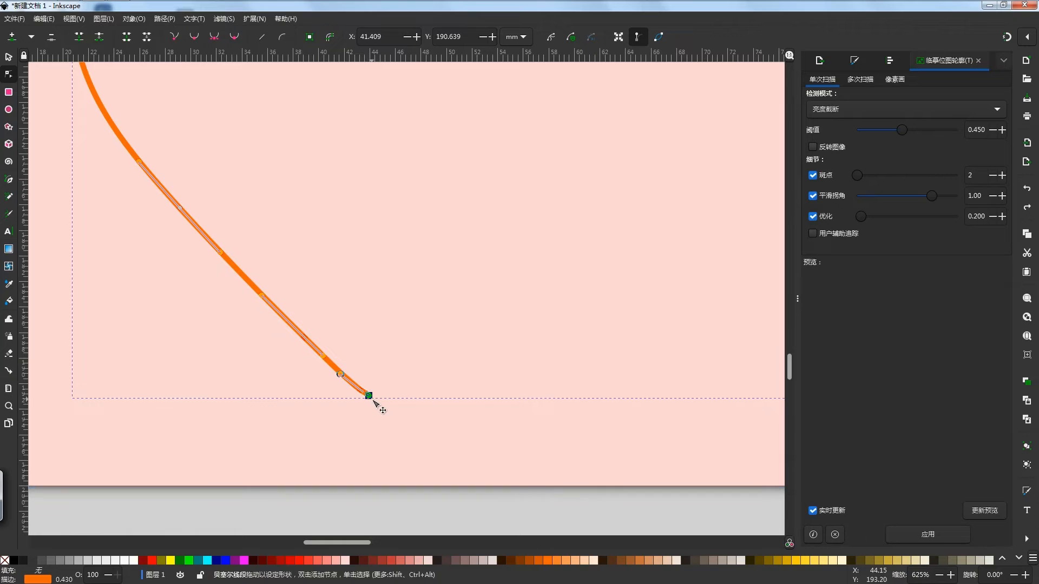
{"action": "scroll", "coordinate": [373, 402], "scroll_direction": "up", "scroll_amount": 11}
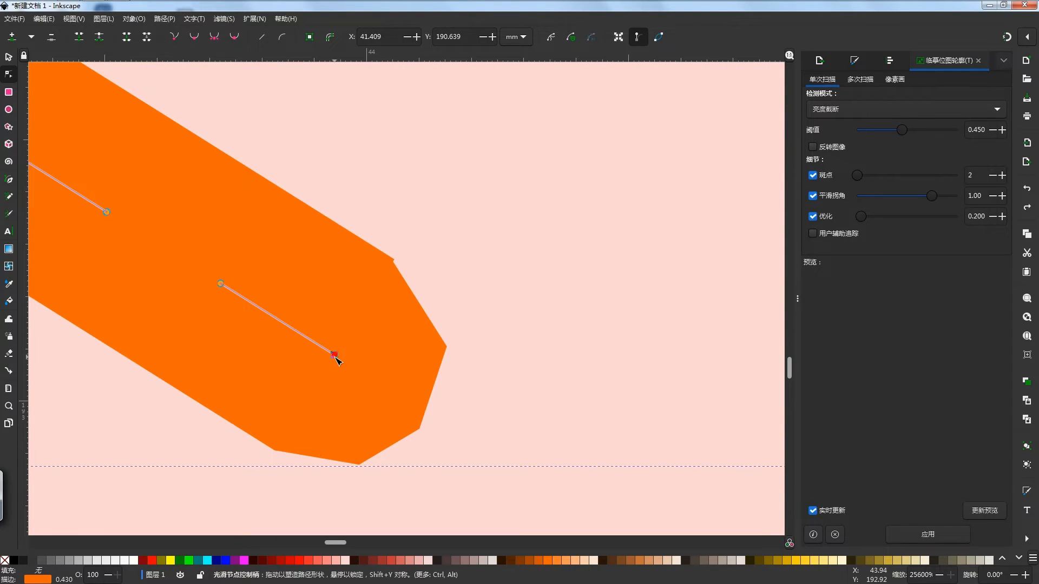
{"action": "left_click_drag", "start_coordinate": [343, 365], "coordinate": [346, 372]}
{"action": "scroll", "coordinate": [372, 383], "scroll_direction": "down", "scroll_amount": 14}
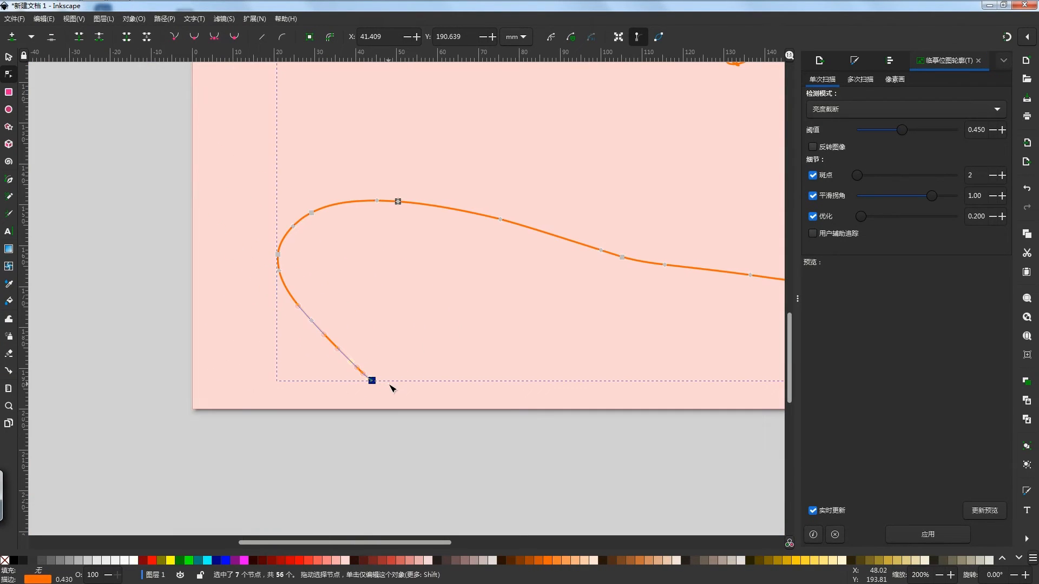
{"action": "mouse_move", "coordinate": [409, 467]}
{"action": "left_mouse_down"}
{"action": "mouse_move", "coordinate": [341, 346]}
{"action": "mouse_move", "coordinate": [381, 388]}
{"action": "left_mouse_up"}
{"action": "left_click", "coordinate": [415, 448]}
{"action": "left_click", "coordinate": [415, 448]}
- Collapse the docked dialogs to widen the canvas and fit the whole page in the view
{"action": "scroll", "coordinate": [379, 426], "scroll_direction": "down", "scroll_amount": 5}
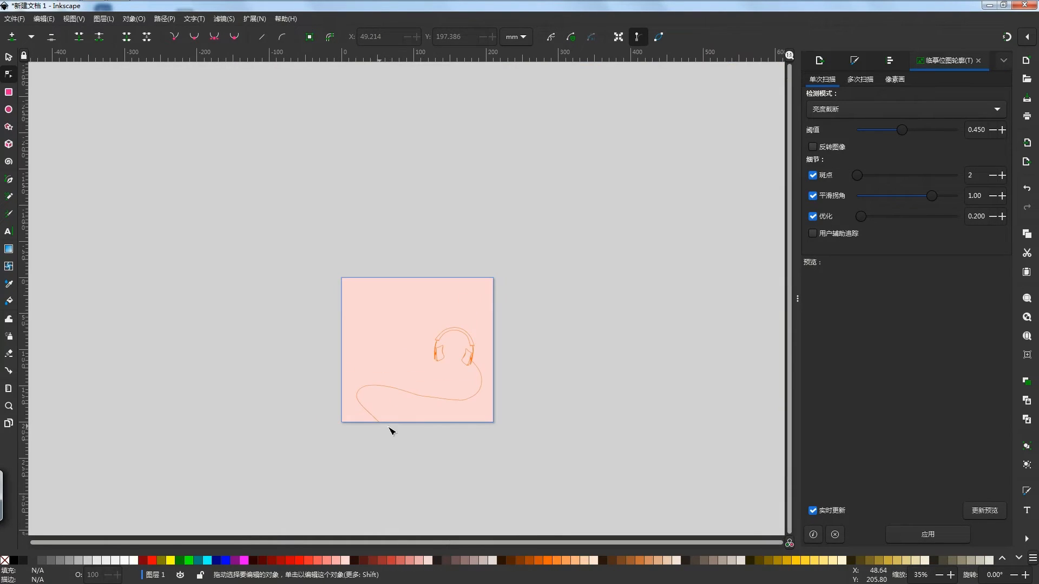
{"action": "left_click_drag", "start_coordinate": [600, 432], "coordinate": [620, 429]}
{"action": "scroll", "coordinate": [521, 432], "scroll_direction": "up", "scroll_amount": 2}
{"action": "left_click_drag", "start_coordinate": [528, 430], "coordinate": [581, 464]}
{"action": "left_click_drag", "start_coordinate": [798, 353], "coordinate": [1036, 360]}
{"action": "left_click", "coordinate": [1027, 336]}
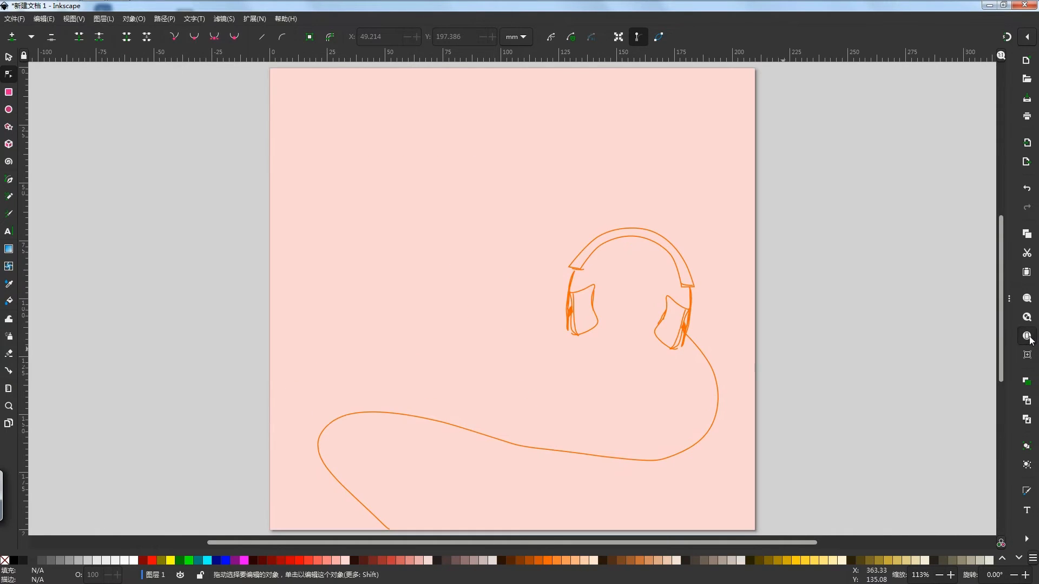